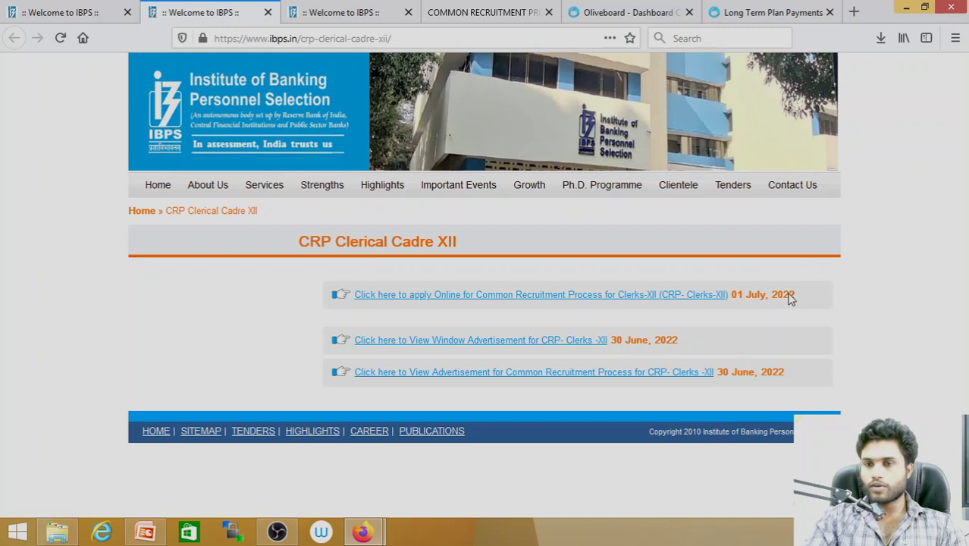
Open the CRP Clerks-XII online application and start a New Registration
left_click(426, 299)
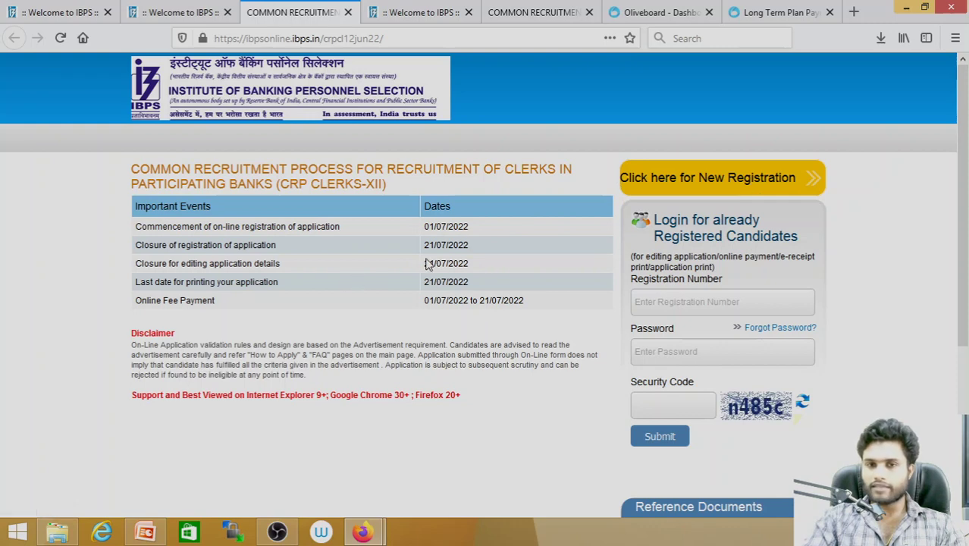
left_click(279, 529)
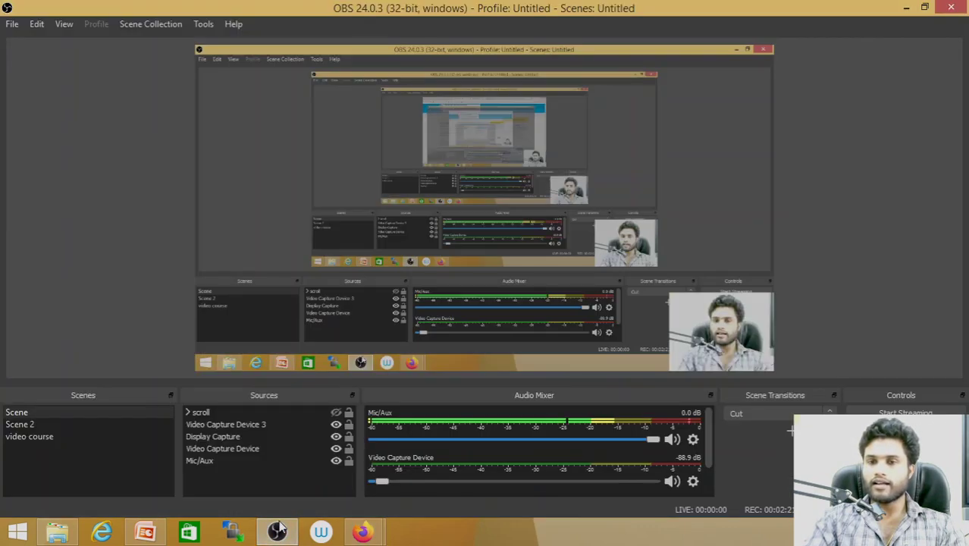
left_click(907, 7)
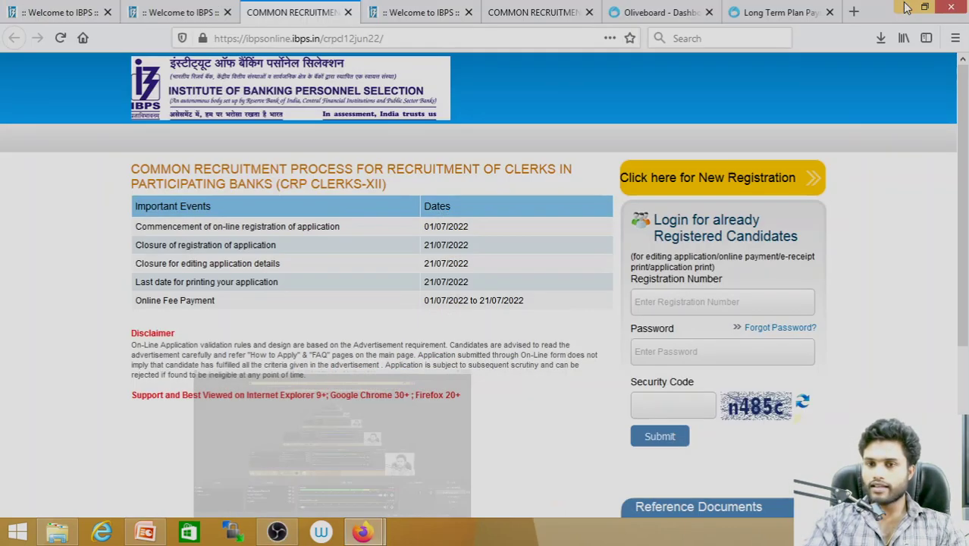
left_click(694, 187)
left_click(206, 262)
Enter the candidate's first name and its confirmation, correcting a typo
type("KANEESHKUMAR")
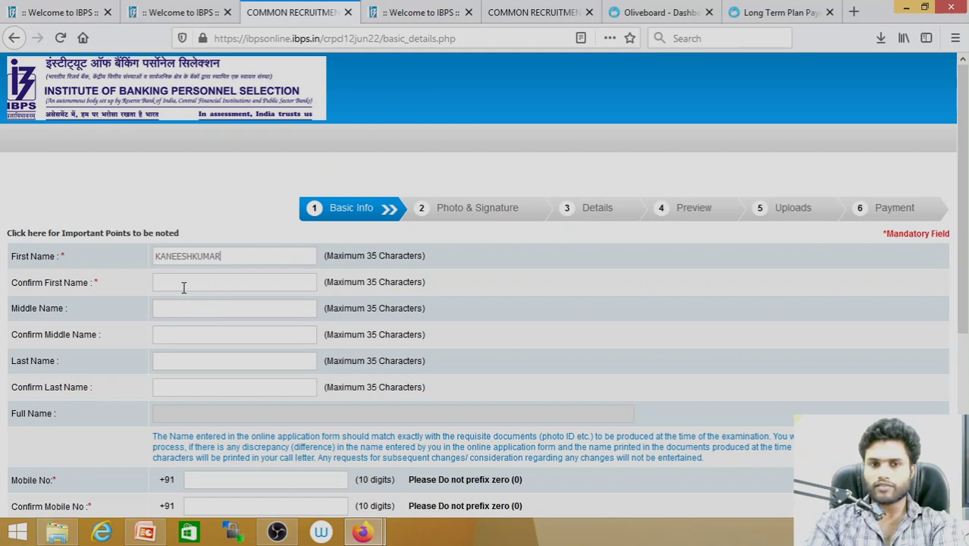
left_click(183, 284)
type("KANNESH")
key("BackSpace")
key("BackSpace")
key("BackSpace")
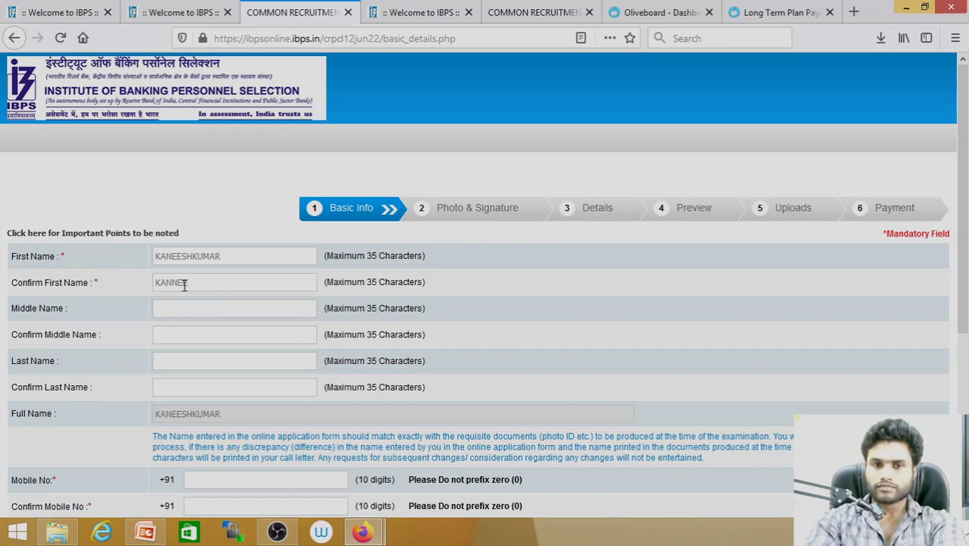
key("BackSpace")
type("EESHKUMAR")
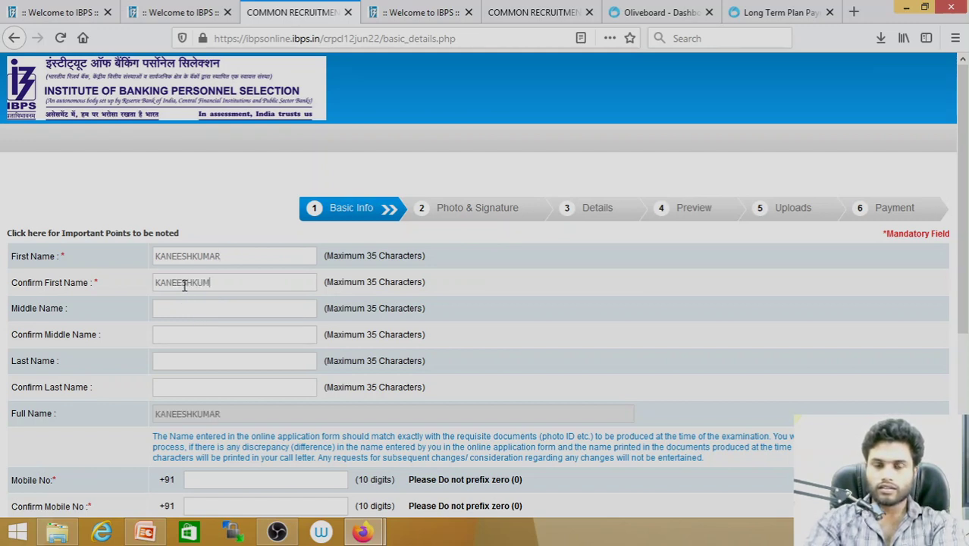
Enter and confirm the candidate's last name
left_click(190, 357)
type("G")
left_click(190, 388)
type("G")
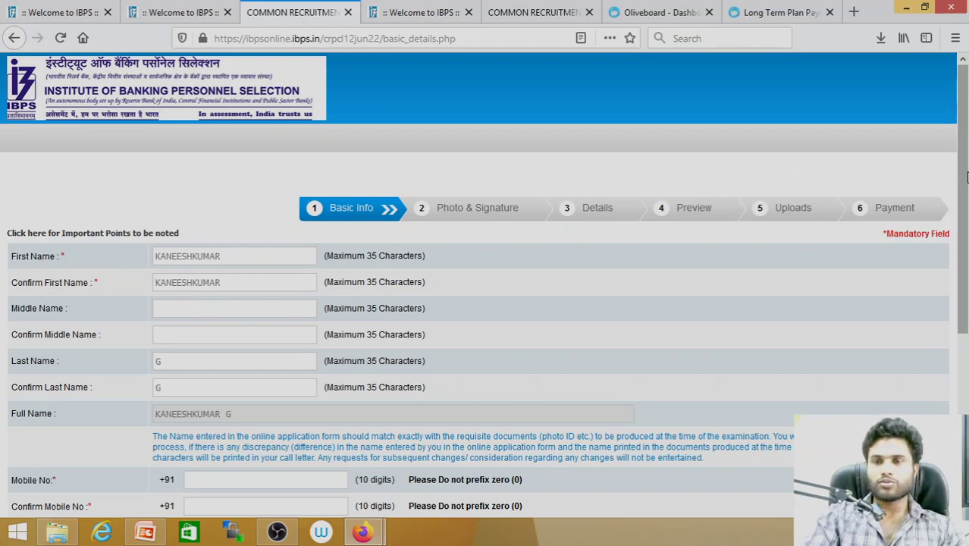
left_click_drag(966, 176, 966, 254)
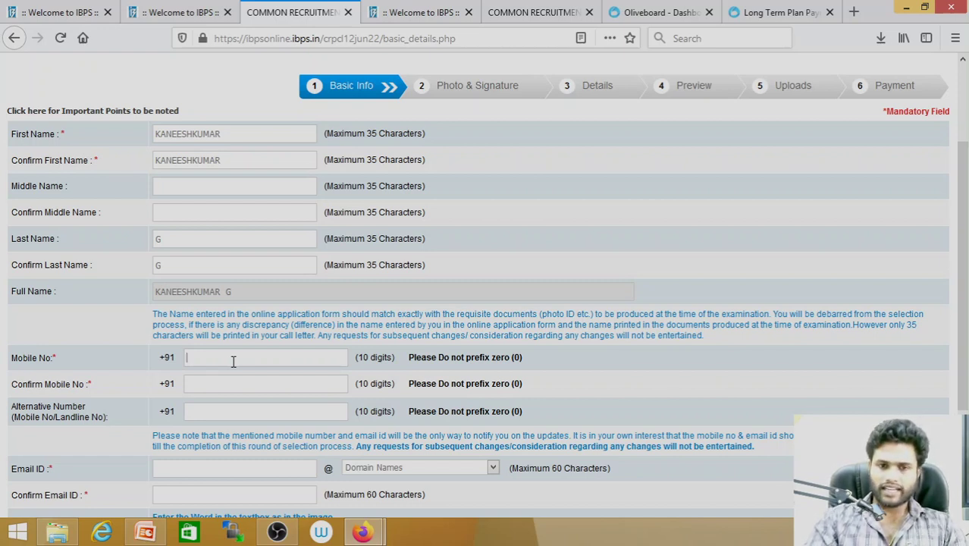
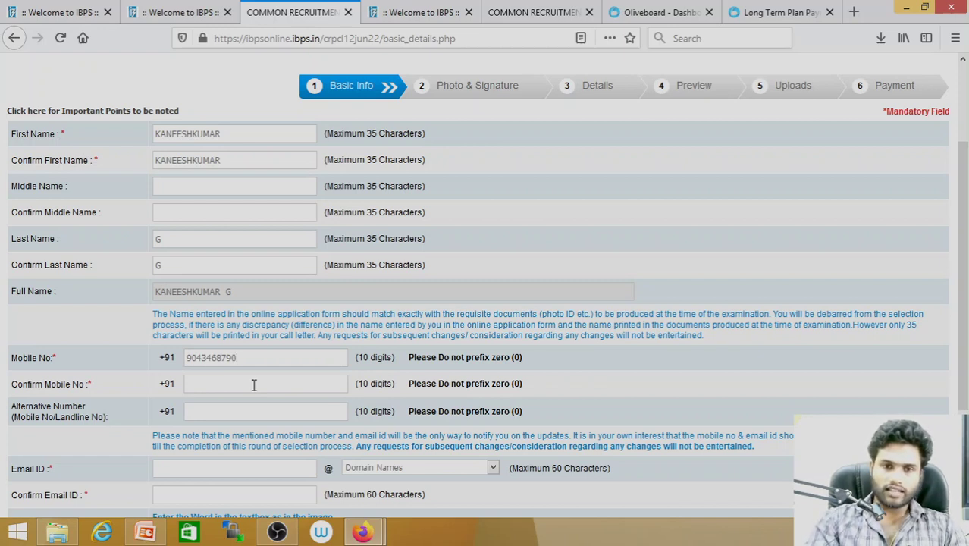
Enter the candidate's mobile number and its confirmation, fixing mistyped digits
left_click(227, 387)
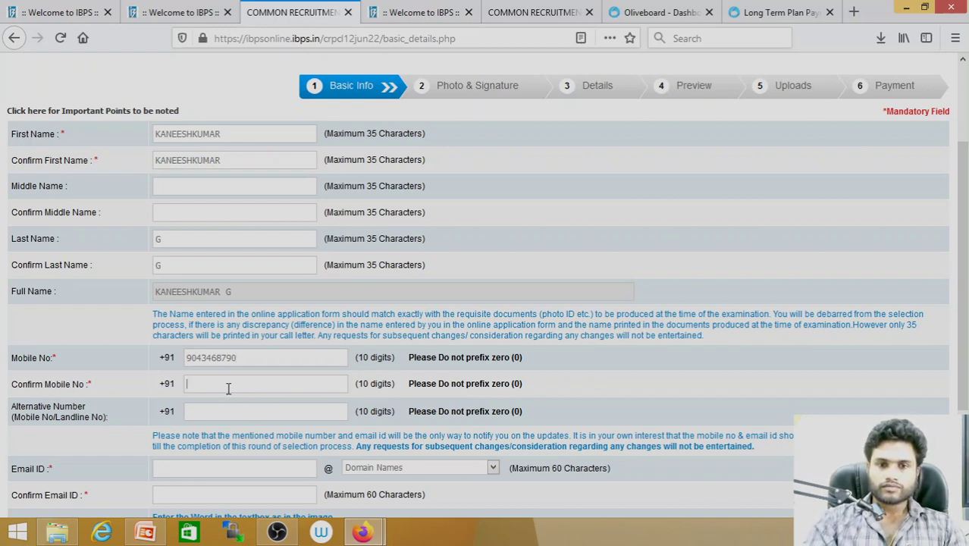
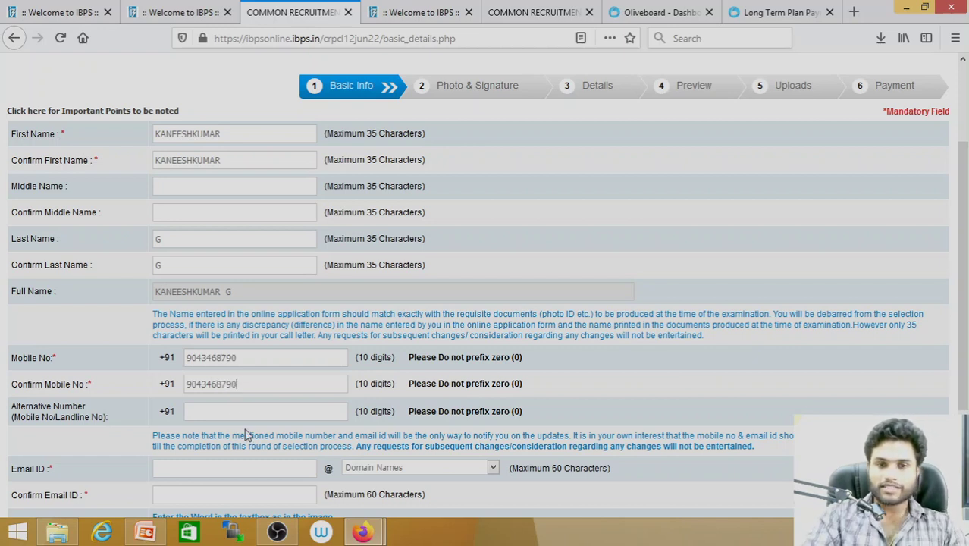
left_click(232, 414)
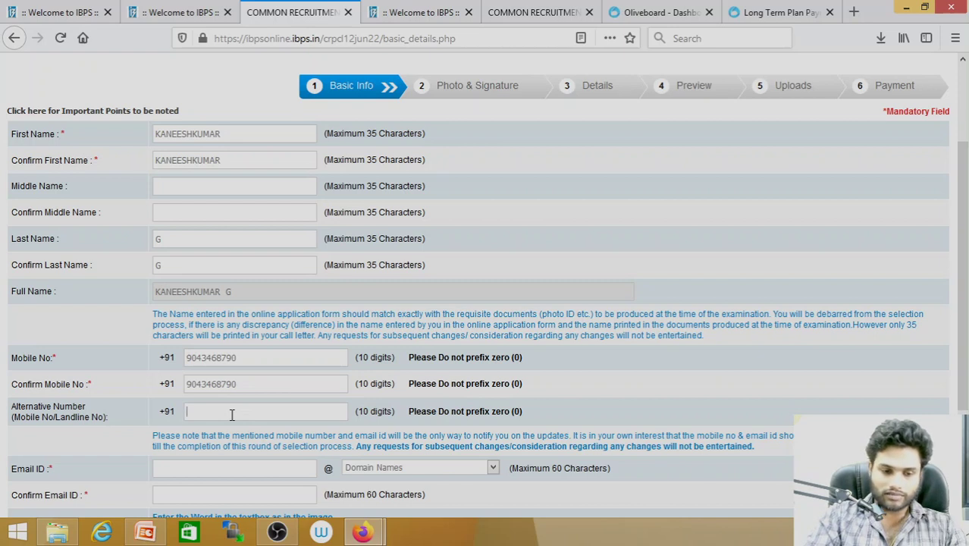
Type the e-mail username in Email ID and choose the gmail.com domain
left_click(190, 470)
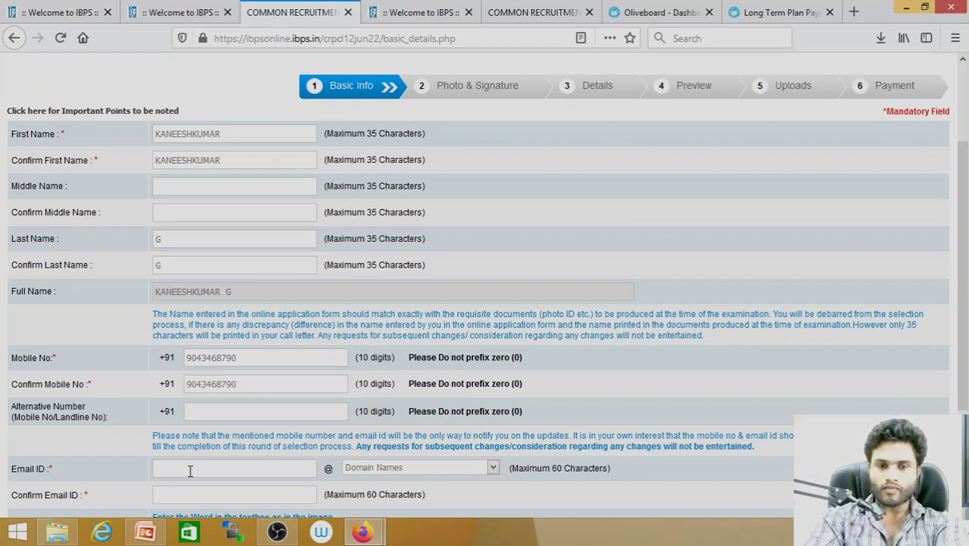
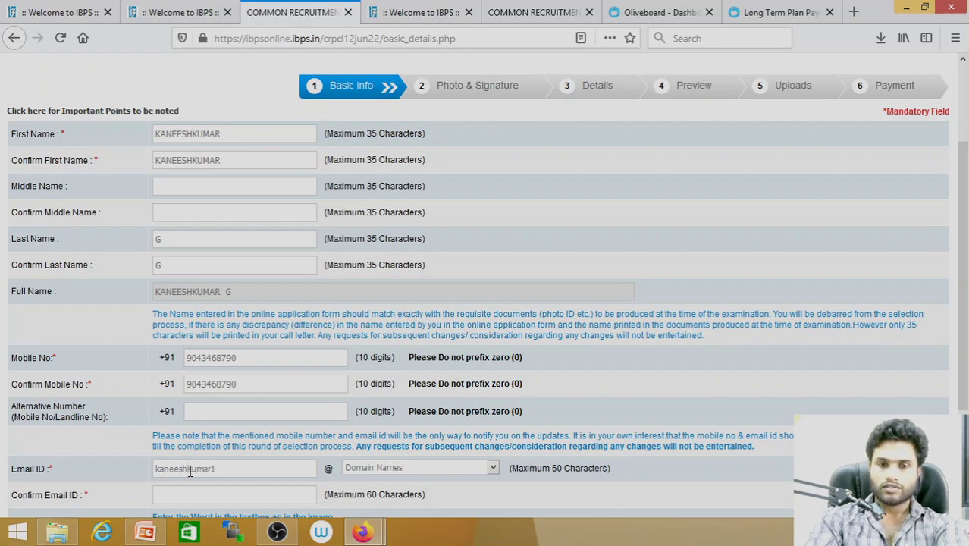
left_click(422, 470)
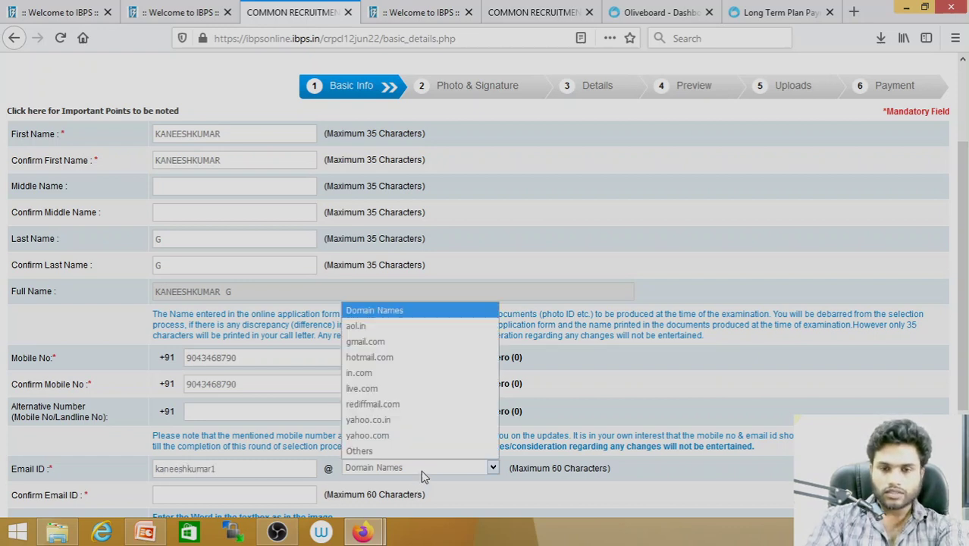
left_click(377, 346)
Fill in Confirm Email ID with the candidate's full gmail.com address
scroll(965, 262, "down", 2)
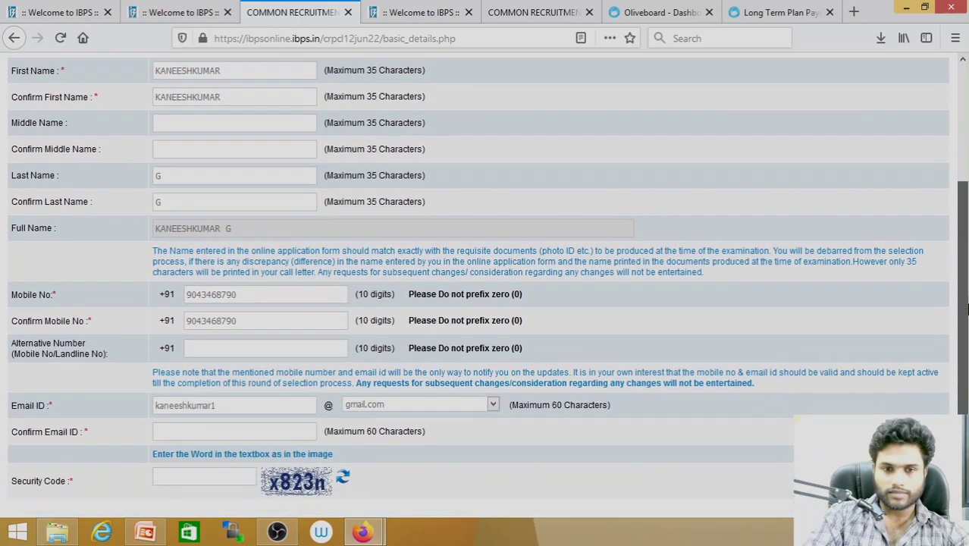
left_click(271, 407)
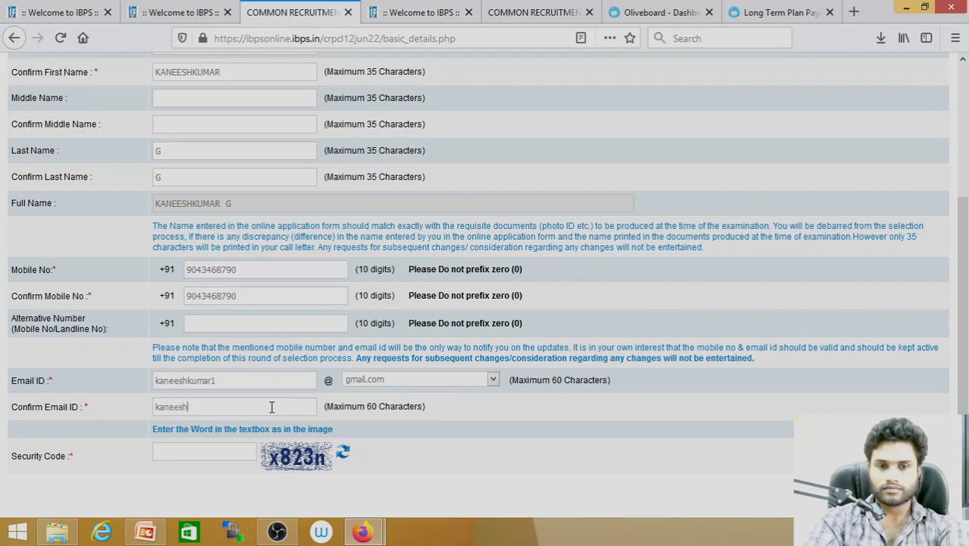
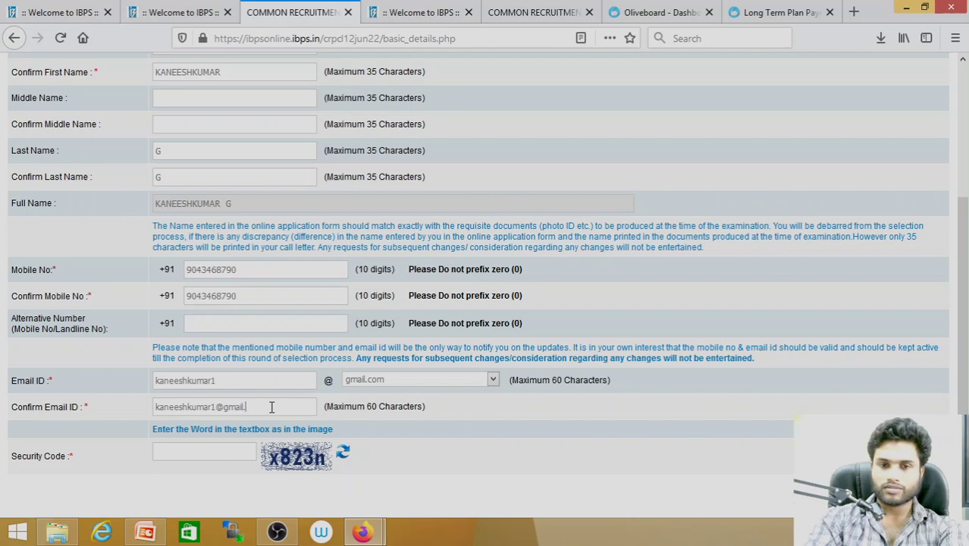
Enter the security code, submit the basic details, and confirm the registration
left_click(207, 451)
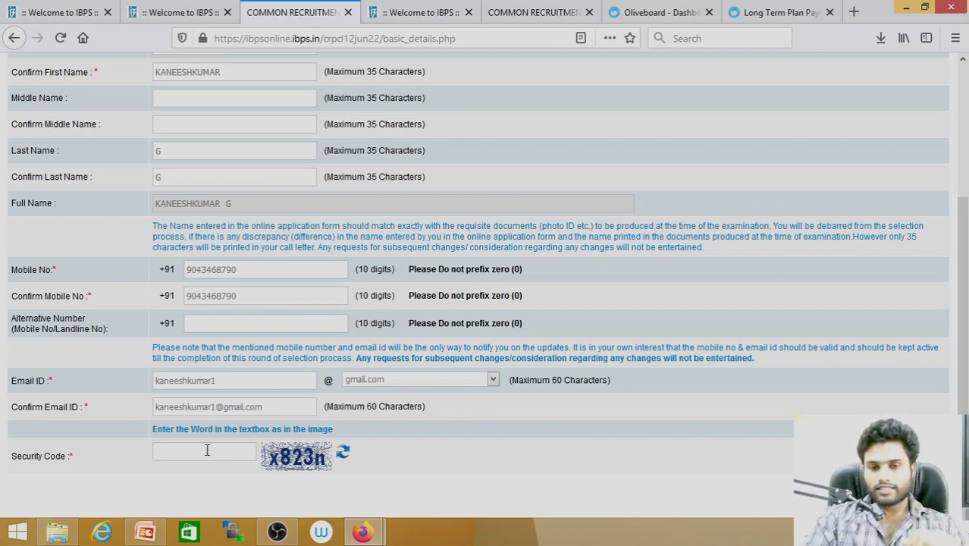
type("x823n")
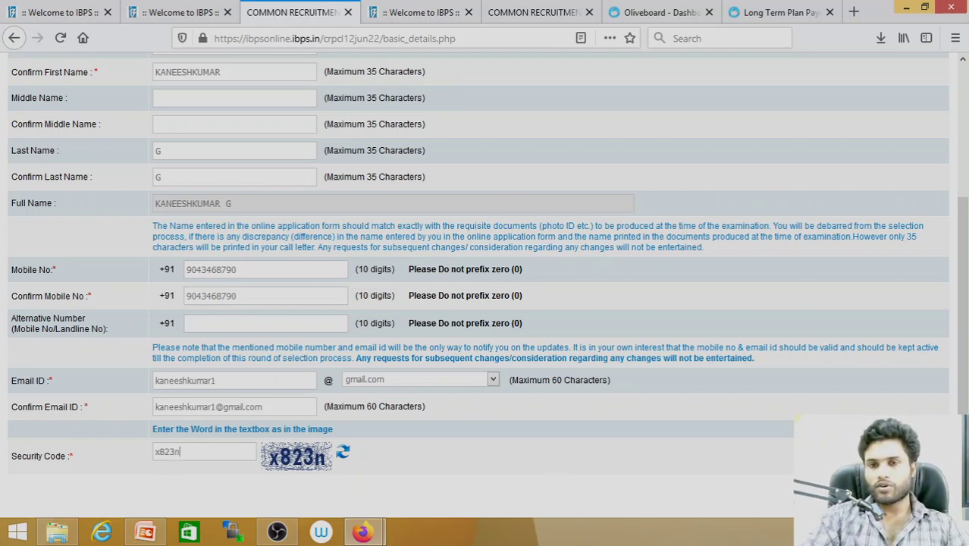
key("Return")
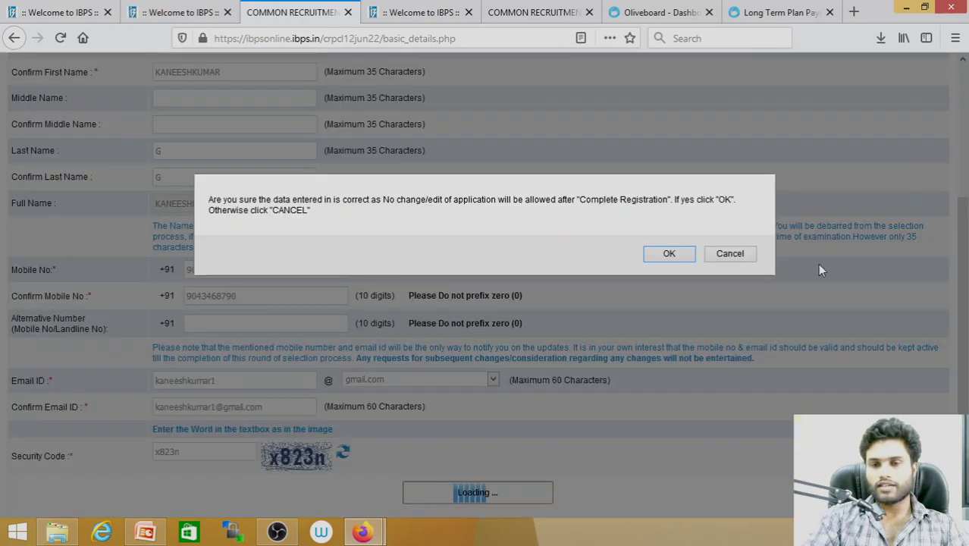
left_click(668, 254)
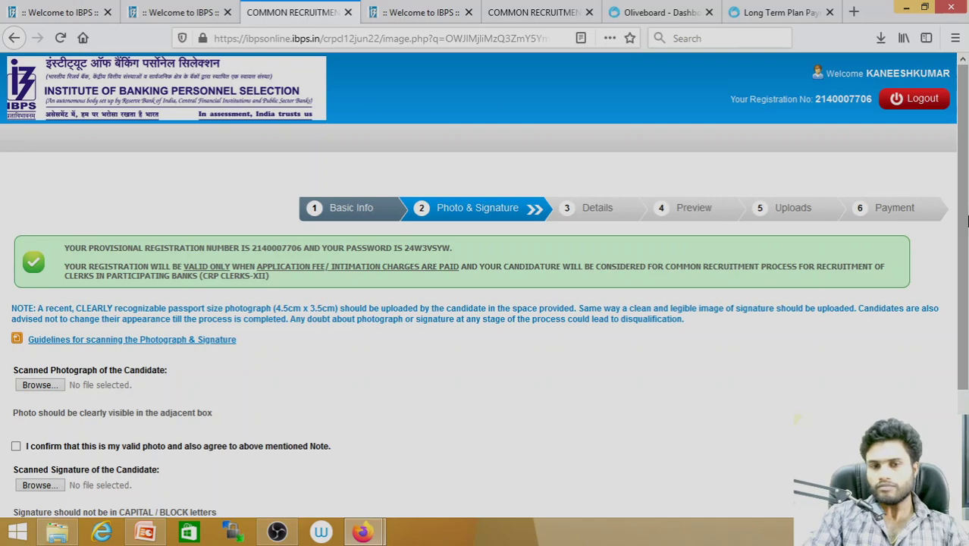
Upload the Desktop image 'pic' as the scanned photograph
scroll(967, 278, "down", 2)
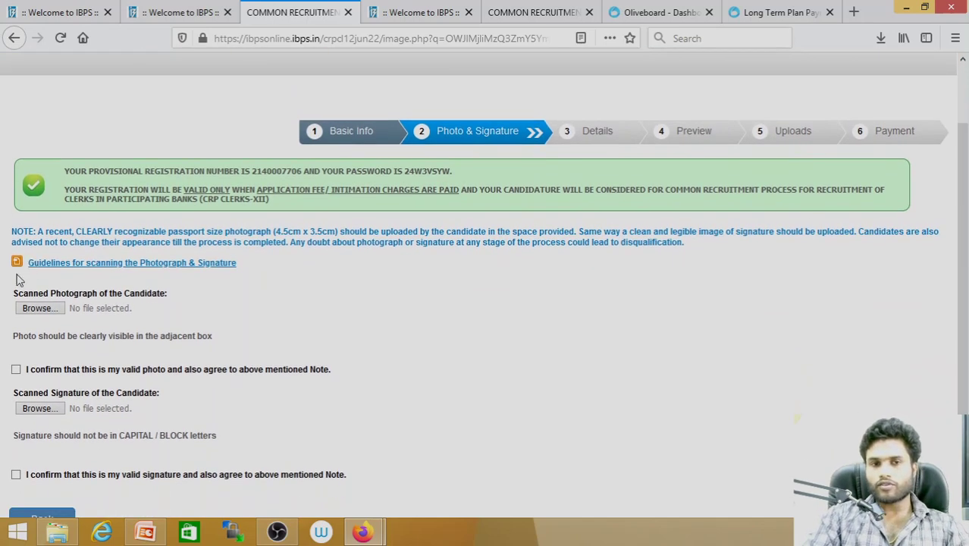
left_click(35, 309)
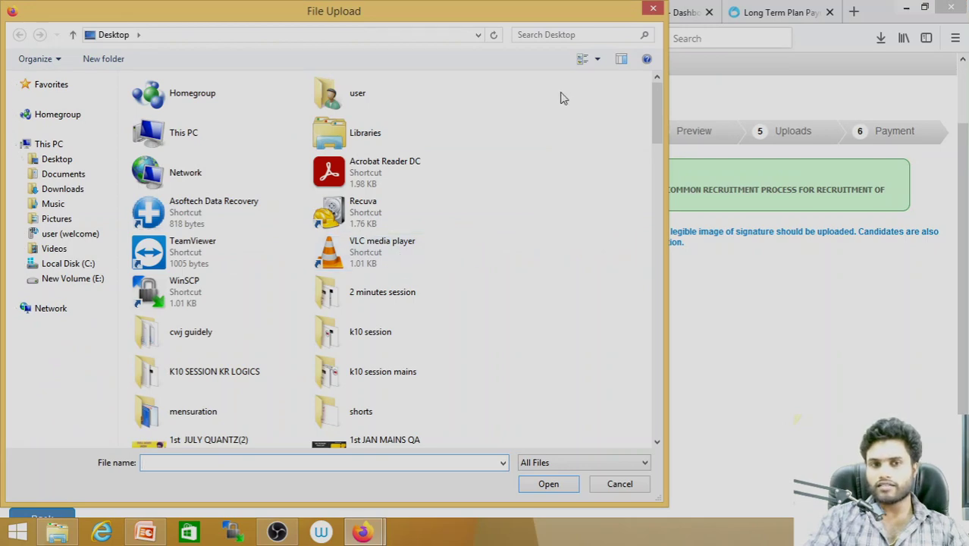
left_click(57, 160)
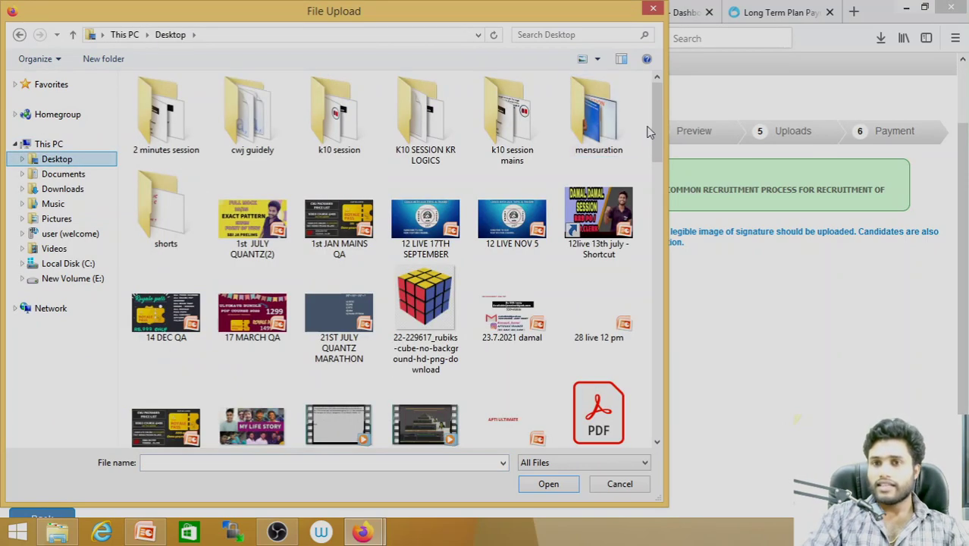
mouse_move(657, 134)
left_mouse_down()
mouse_move(662, 387)
mouse_move(660, 328)
left_mouse_up()
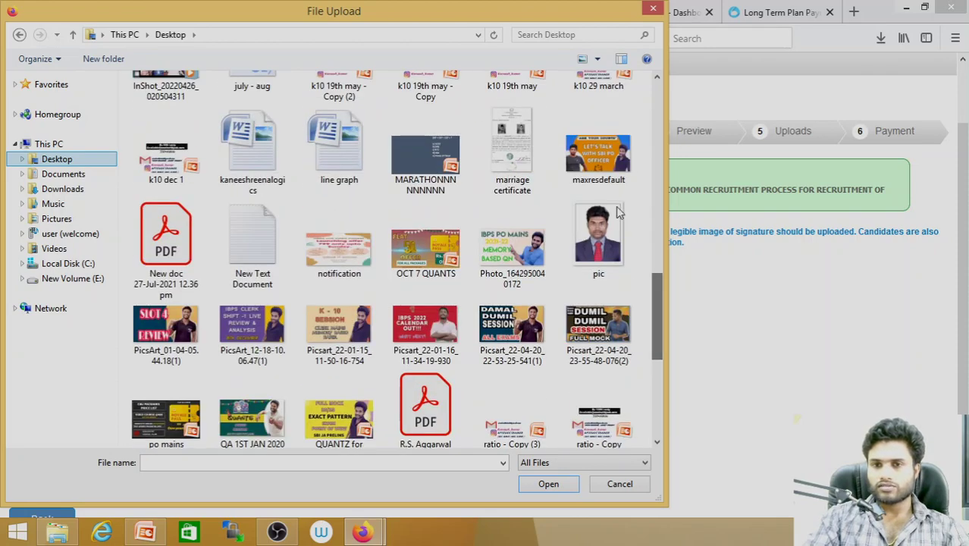
left_click(607, 255)
double_click(606, 254)
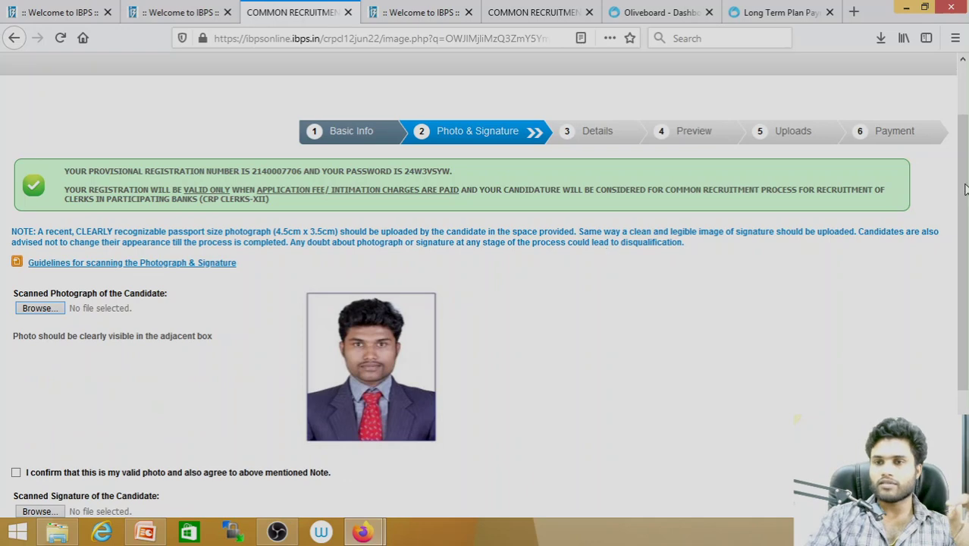
Tick the photo validity confirmation and download the photo and signature scanning guidelines
scroll(966, 220, "down", 1)
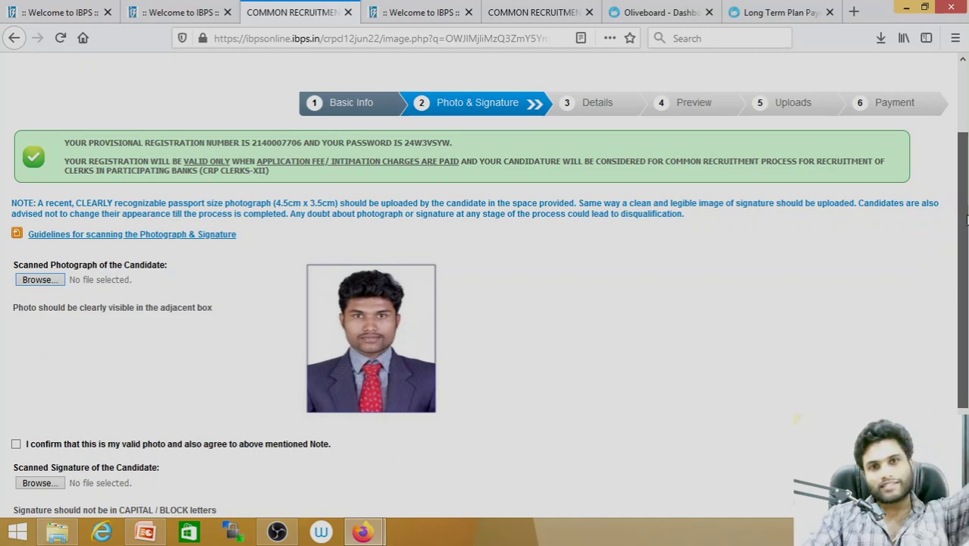
left_click_drag(966, 219, 966, 259)
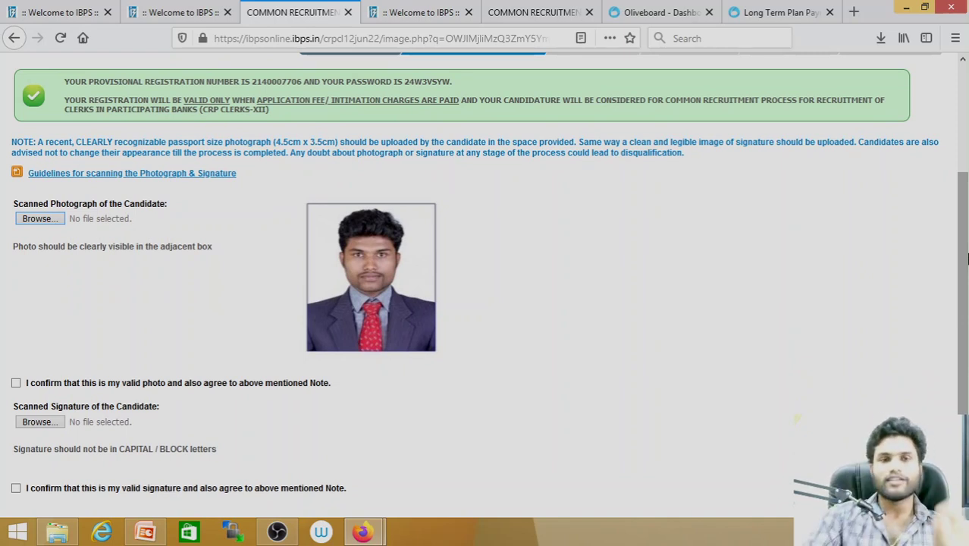
left_click_drag(964, 275, 966, 298)
left_click(17, 340)
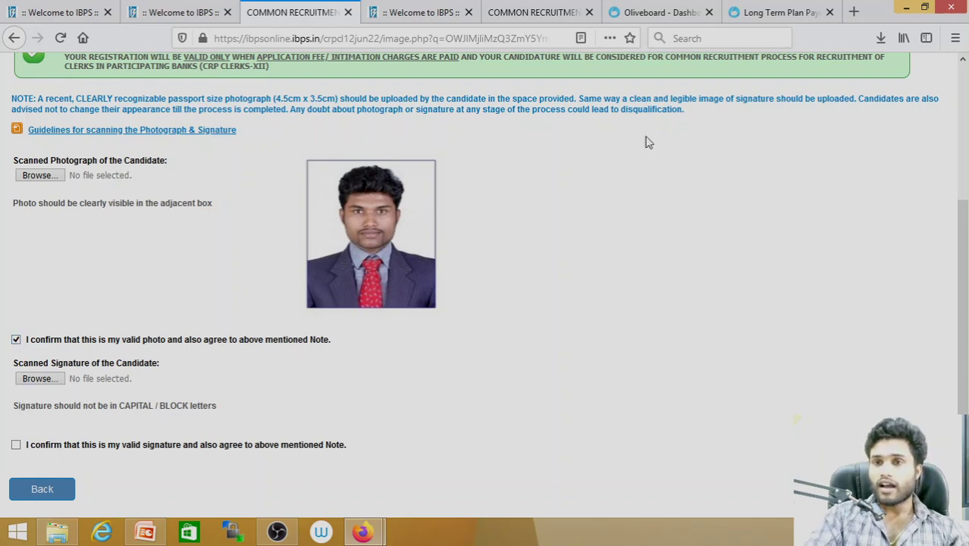
left_click_drag(961, 295, 961, 200)
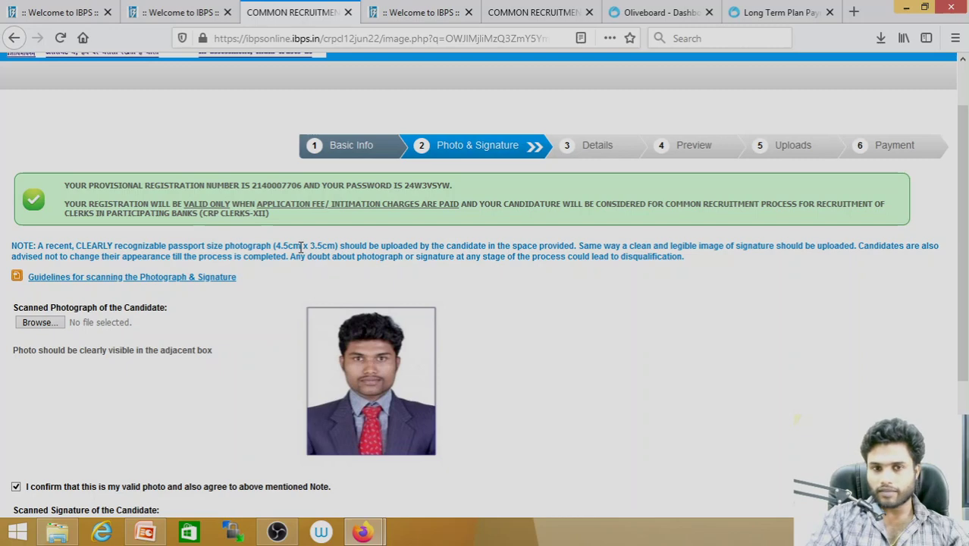
left_click(106, 277)
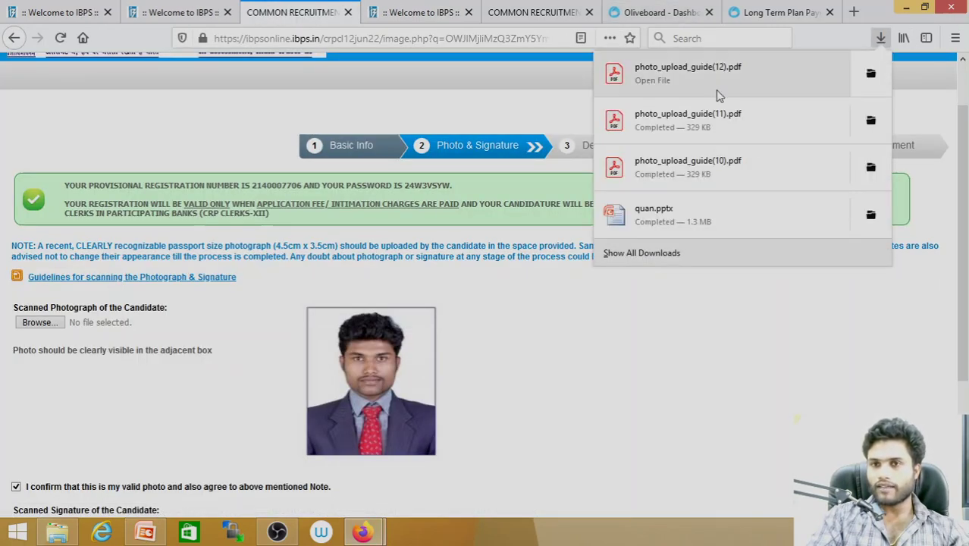
Open photo_upload_guide(12).pdf, select the black-ink signature line, then return to registration
left_click(689, 72)
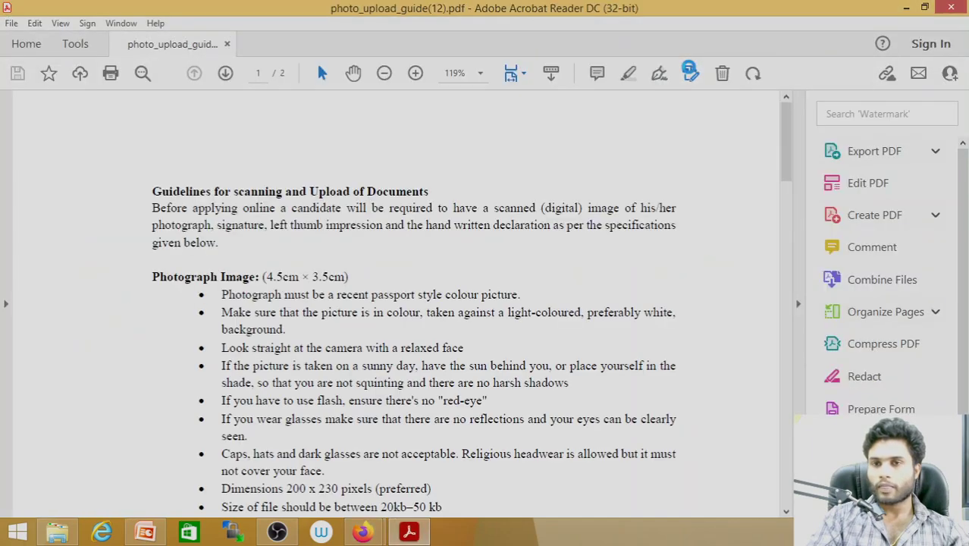
left_click_drag(786, 132, 789, 186)
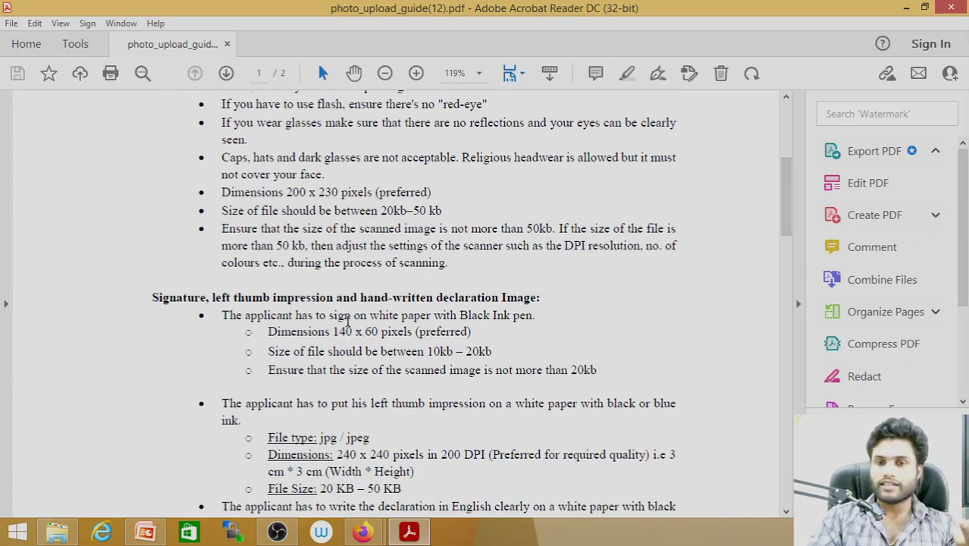
left_click_drag(346, 315, 541, 315)
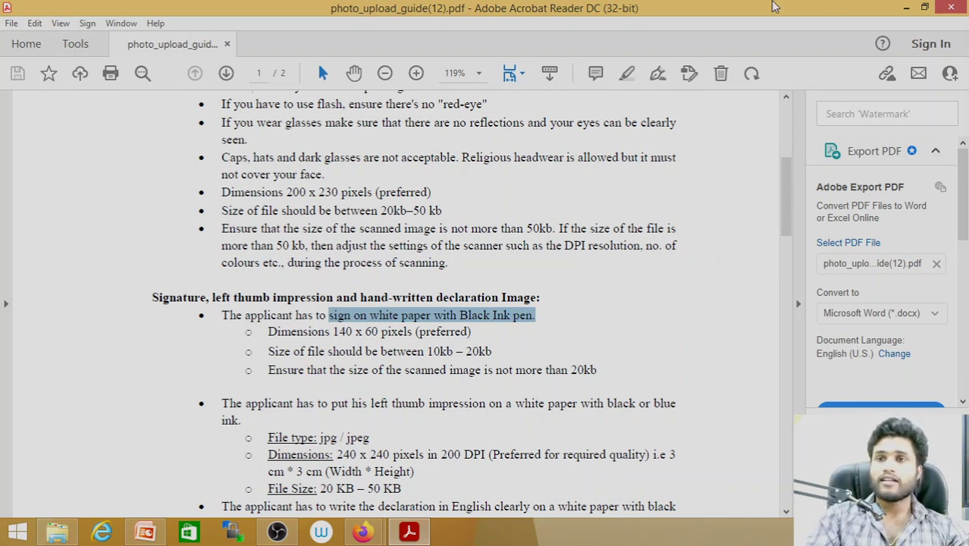
left_click(909, 7)
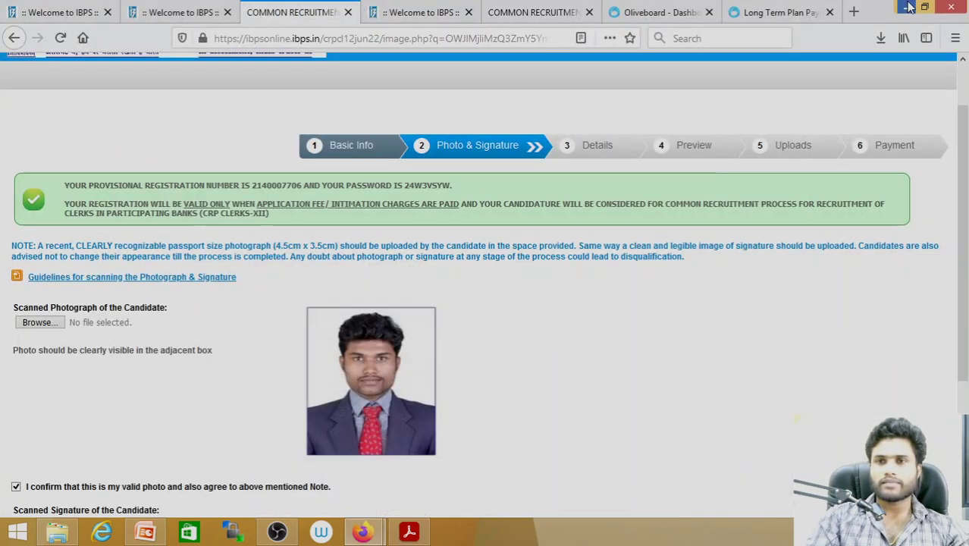
scroll(966, 223, "down", 1)
left_click_drag(966, 223, 966, 233)
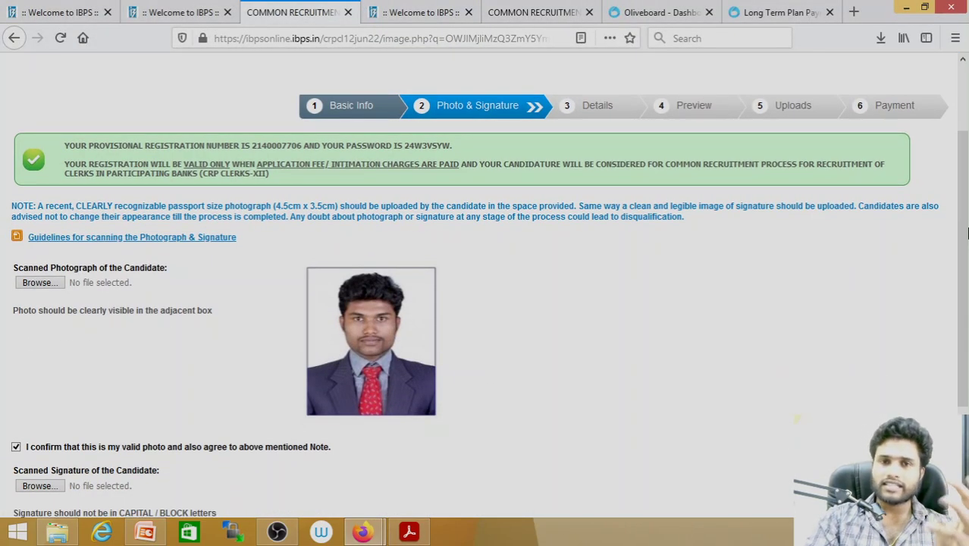